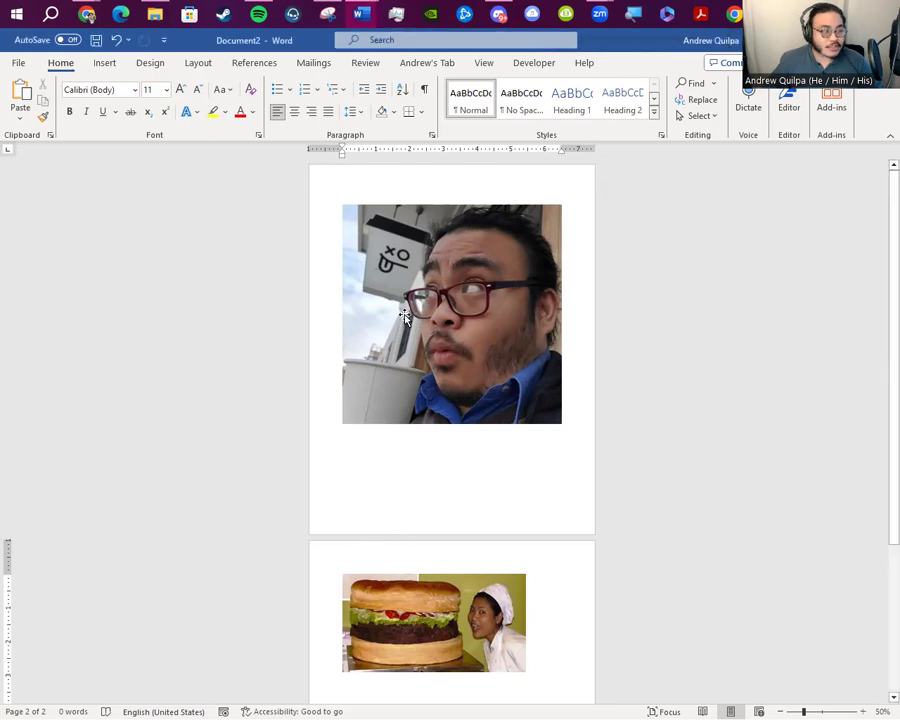
- Look over the portrait photo on page 1 and the giant burger photo on page 2
scroll(420, 320, "up", 4, "ctrl")
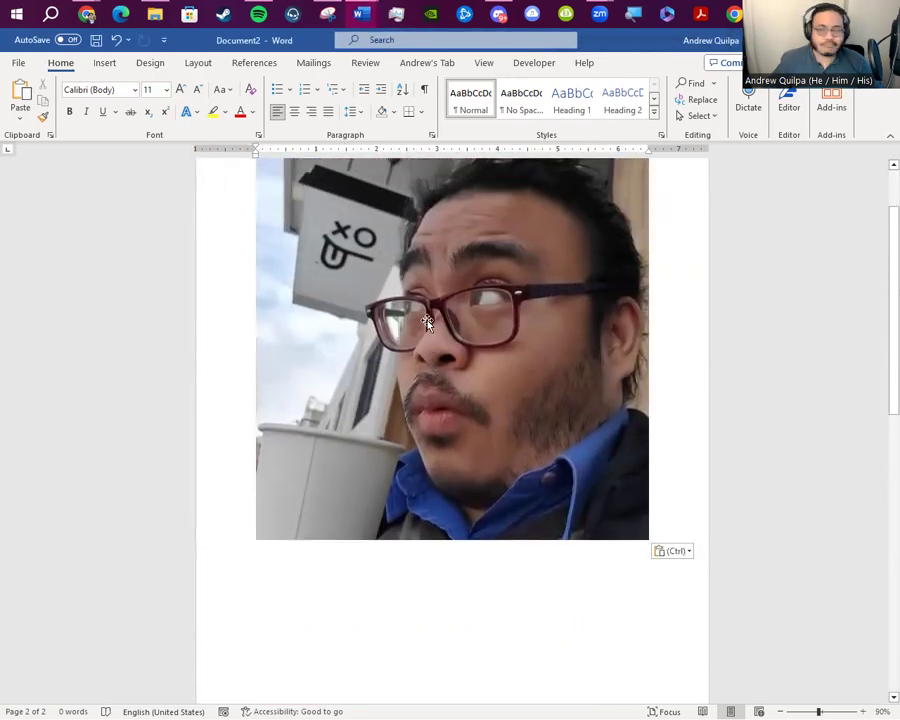
scroll(402, 335, "down", 4)
scroll(400, 345, "down", 5)
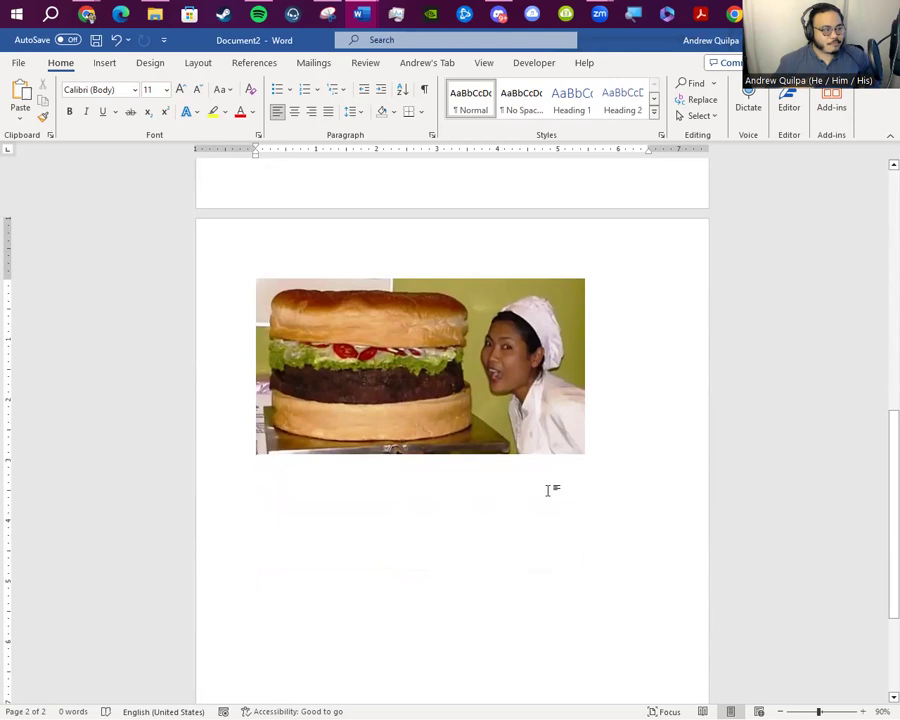
scroll(430, 226, "up", 3)
scroll(470, 211, "up", 2)
scroll(494, 404, "down", 4)
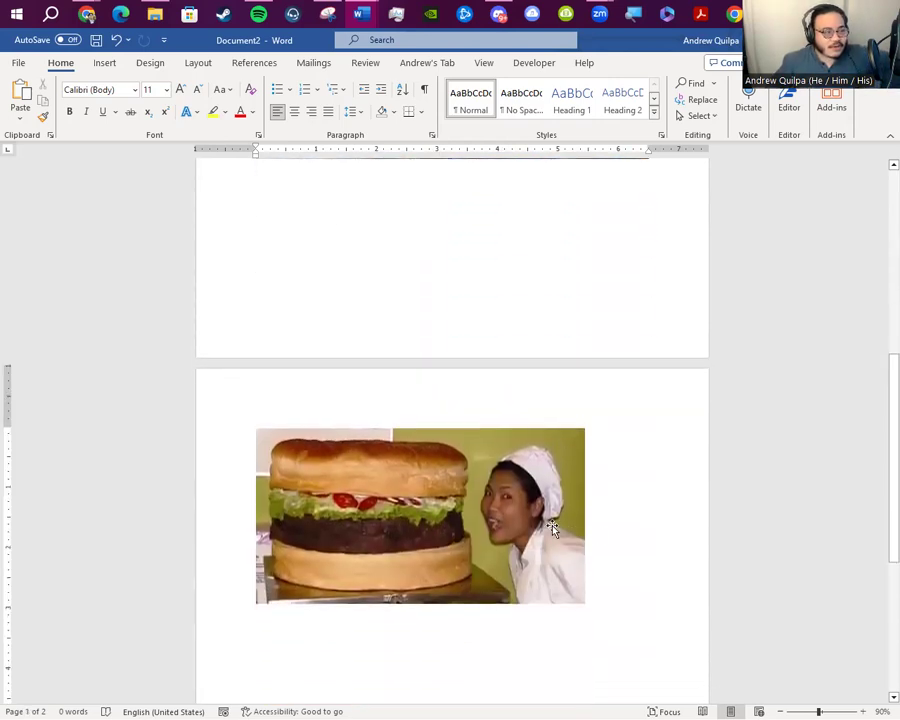
scroll(550, 528, "up", 7)
key("ctrl+v")
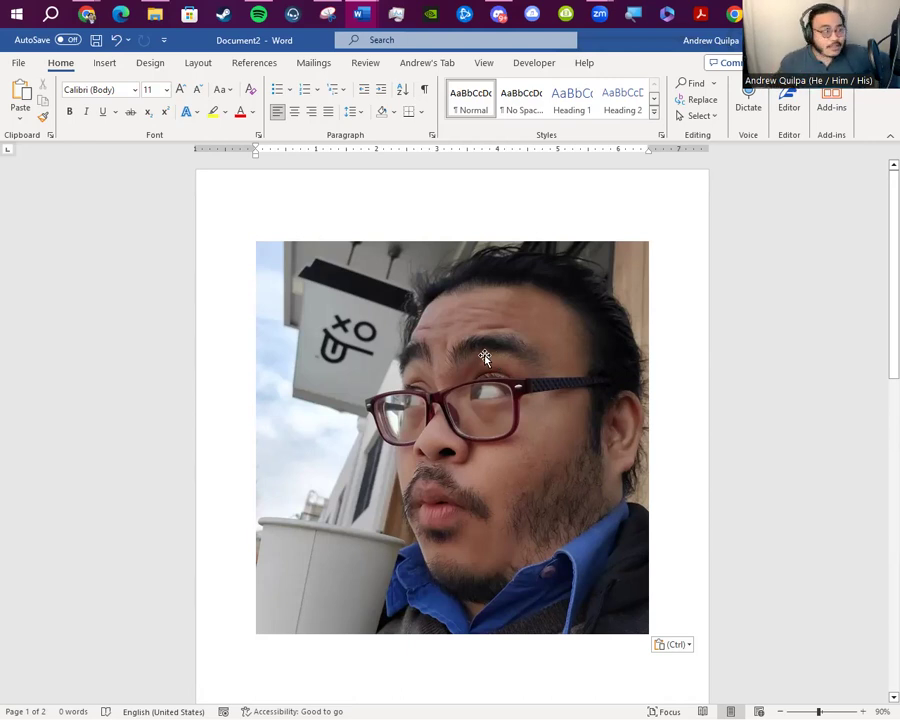
- Start background removal on the portrait photo on page 1
left_click(335, 358)
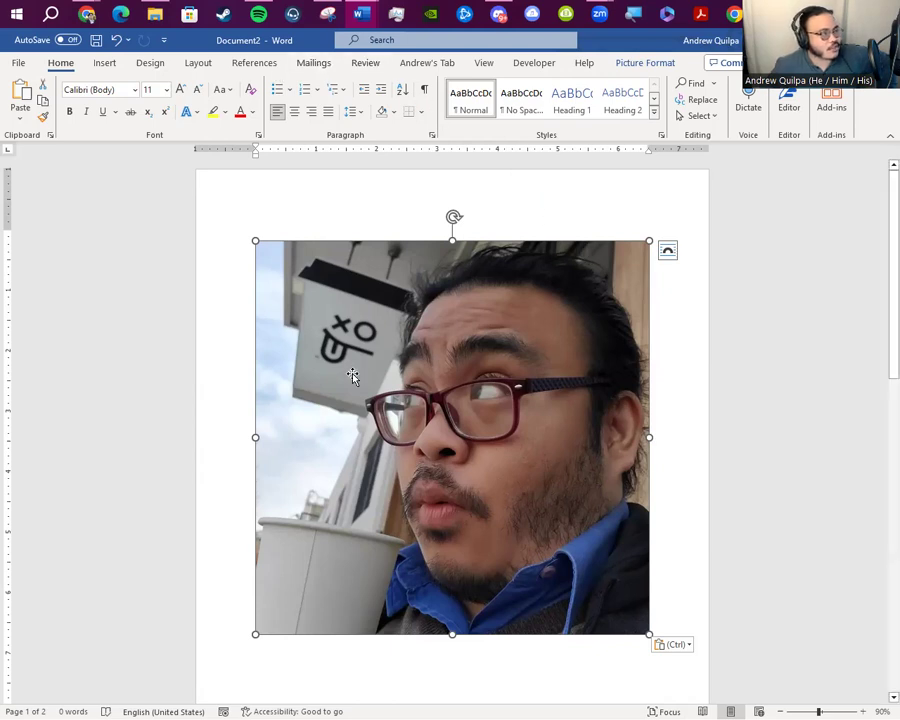
left_click(633, 66)
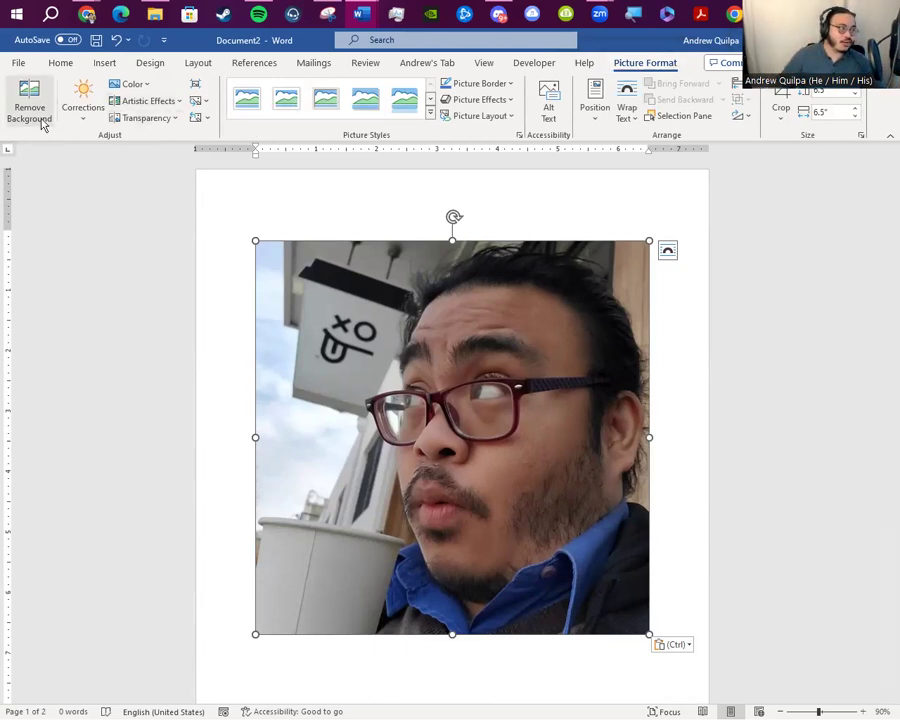
key("ctrl")
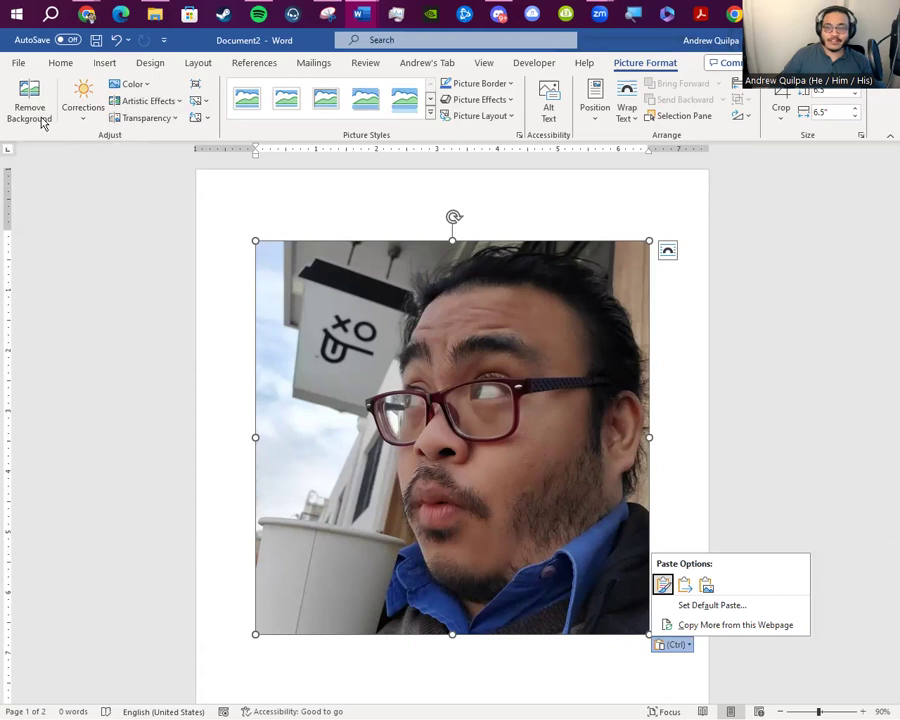
left_click(30, 110)
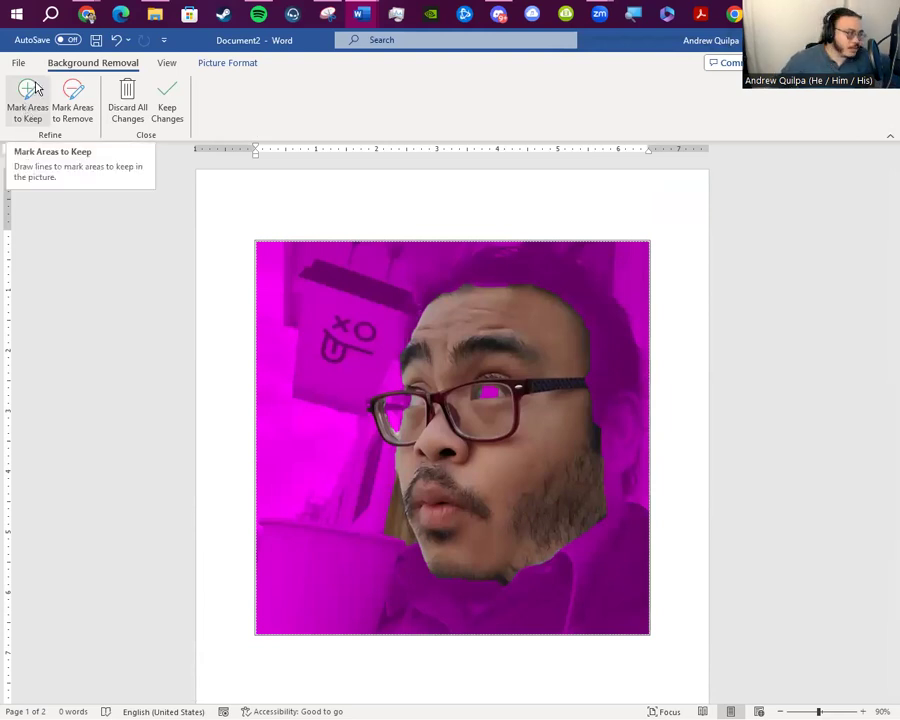
- Mark the portrait's eye, hair, ear, neck, shirt collar and jacket as areas to keep
left_click(27, 108)
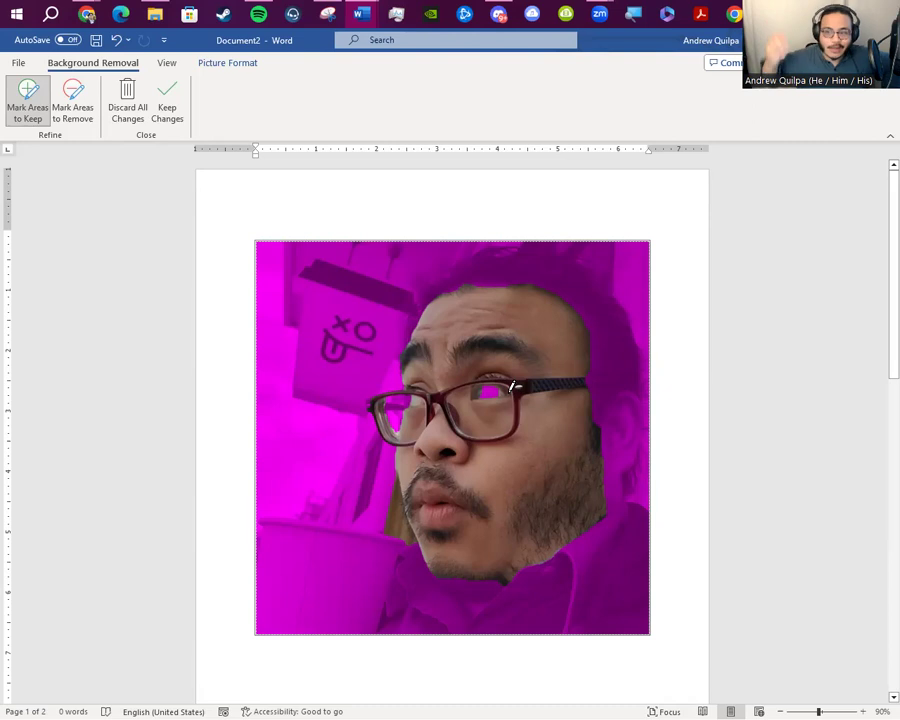
left_click_drag(481, 364, 489, 399)
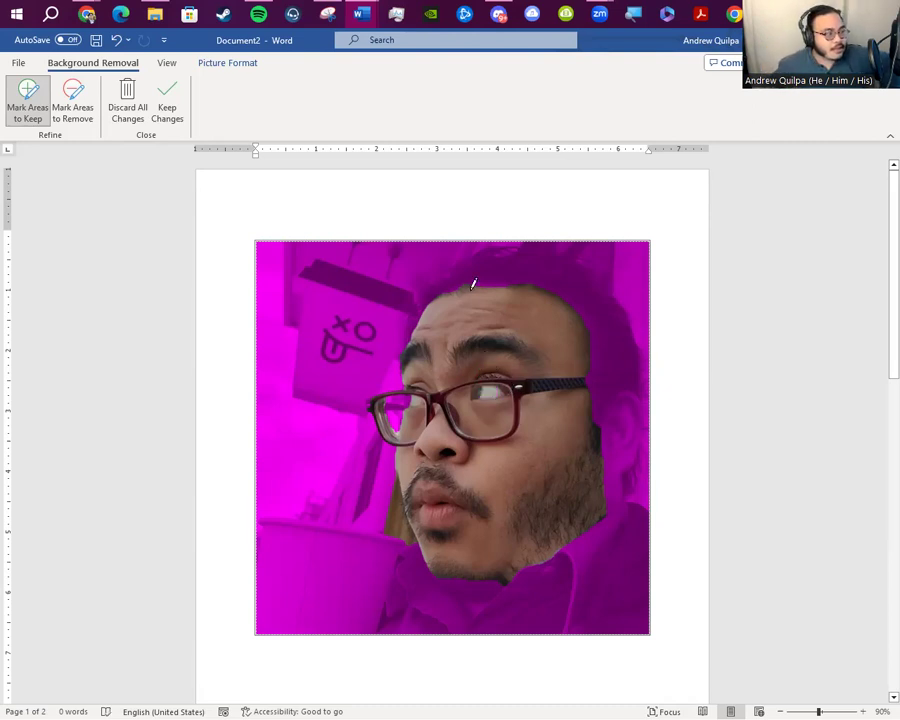
mouse_move(420, 307)
left_mouse_down()
mouse_move(477, 254)
mouse_move(554, 265)
mouse_move(607, 313)
mouse_move(629, 402)
mouse_move(597, 603)
mouse_move(409, 620)
mouse_move(410, 562)
mouse_move(422, 552)
left_mouse_up()
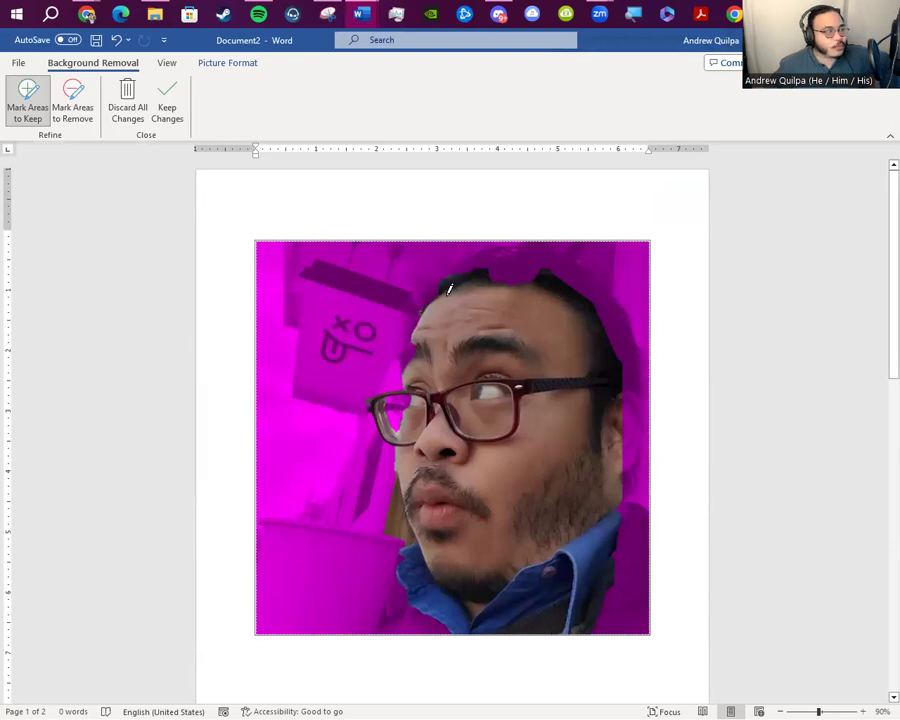
mouse_move(411, 312)
left_mouse_down()
mouse_move(502, 263)
mouse_move(542, 261)
mouse_move(594, 288)
mouse_move(617, 347)
mouse_move(633, 476)
mouse_move(632, 601)
mouse_move(605, 589)
mouse_move(619, 592)
left_mouse_up()
left_click_drag(638, 512, 637, 600)
left_click_drag(408, 626, 452, 610)
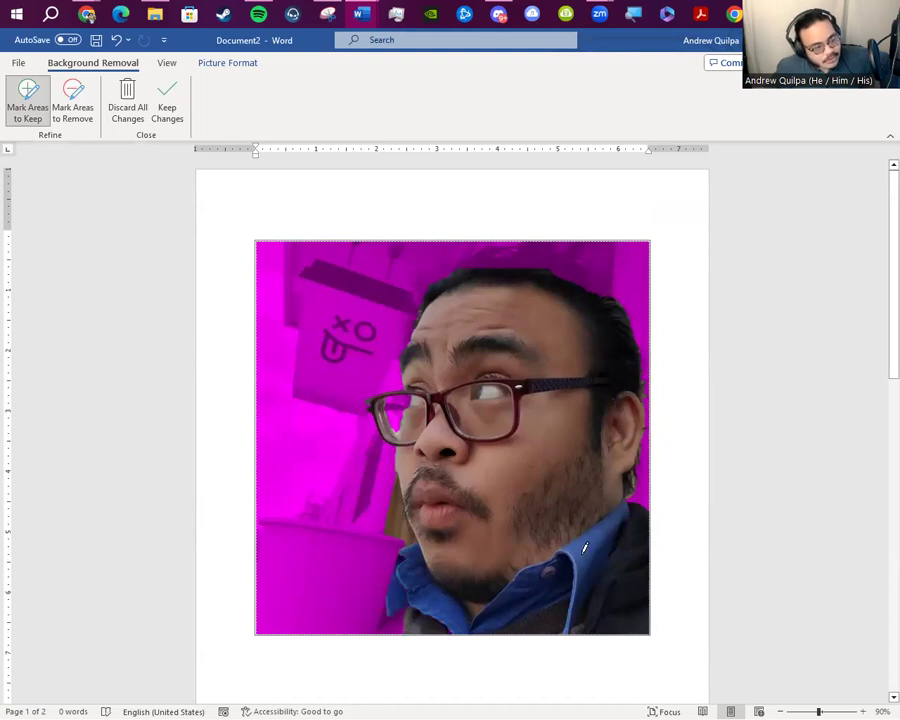
left_click(479, 262)
left_click_drag(506, 253, 583, 261)
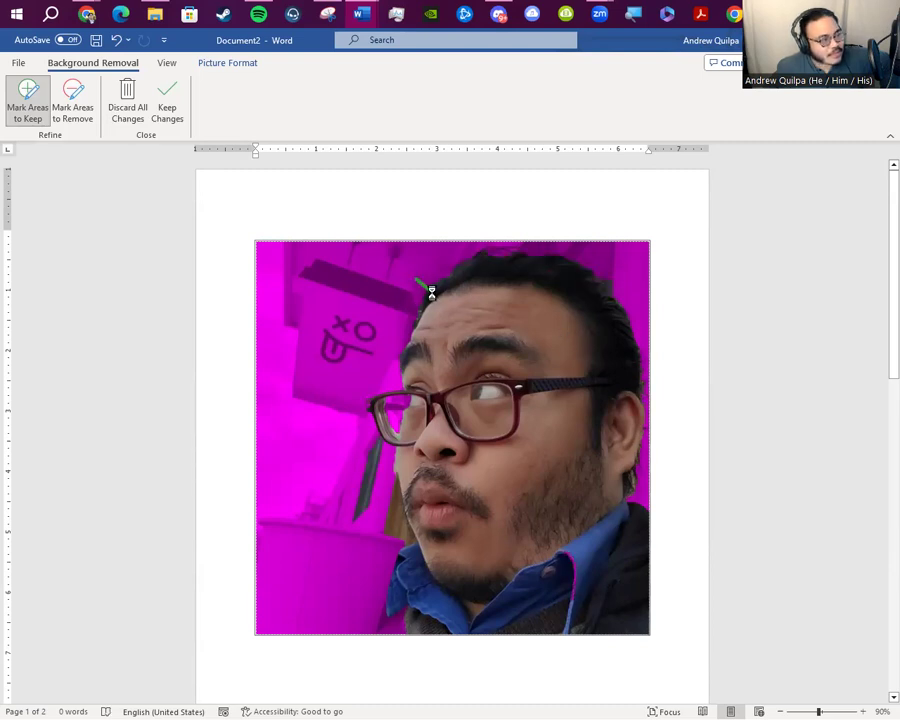
mouse_move(436, 284)
left_mouse_down()
mouse_move(417, 316)
mouse_move(443, 272)
left_mouse_up()
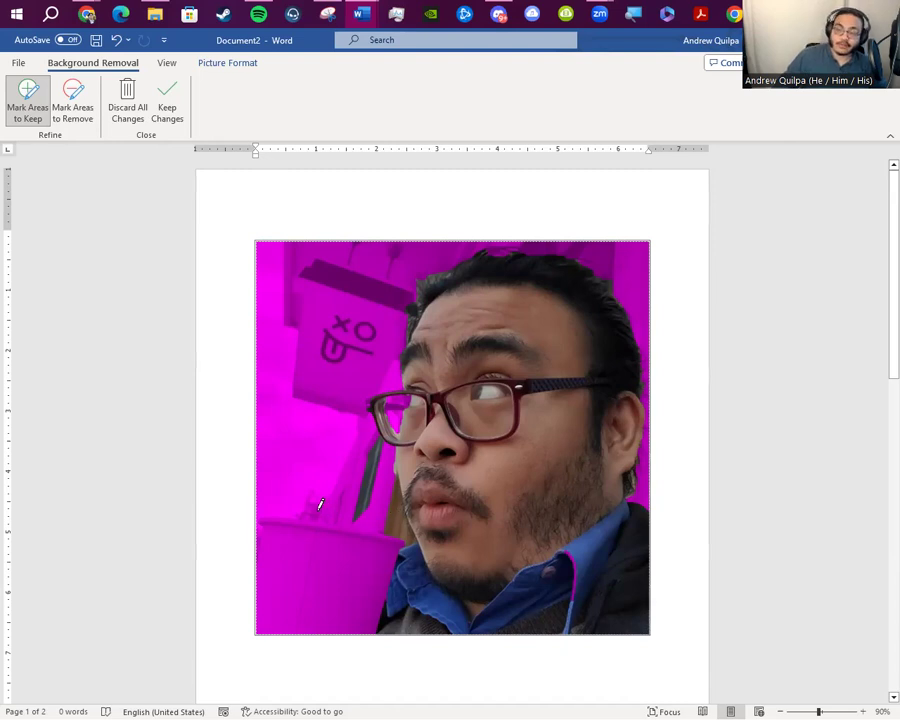
- Mark the leftover background strips between the cup and the man's face as areas to remove
left_click(66, 104)
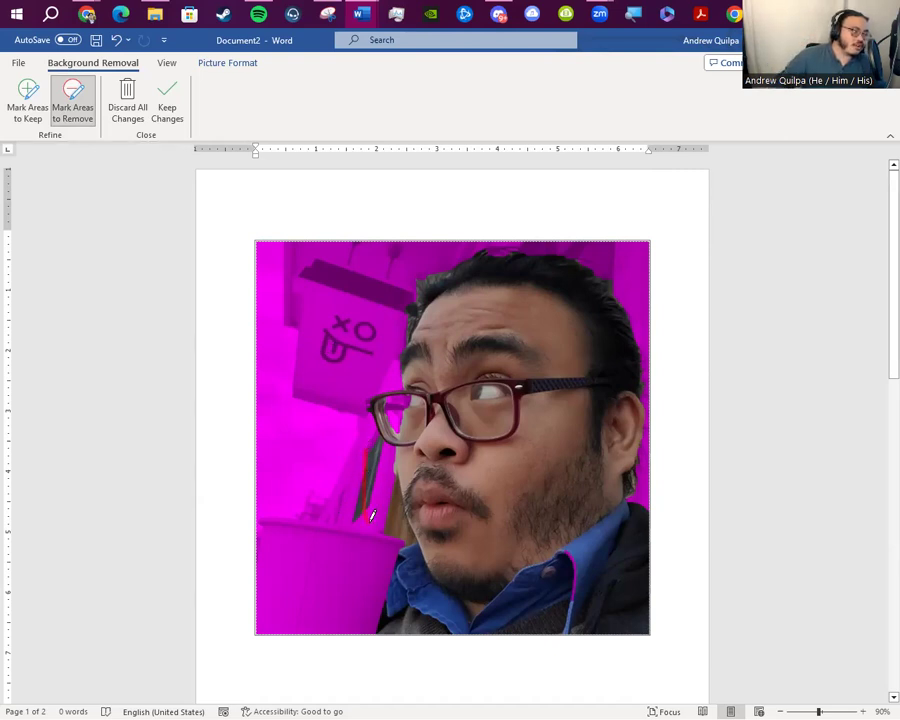
left_click_drag(392, 524, 397, 519)
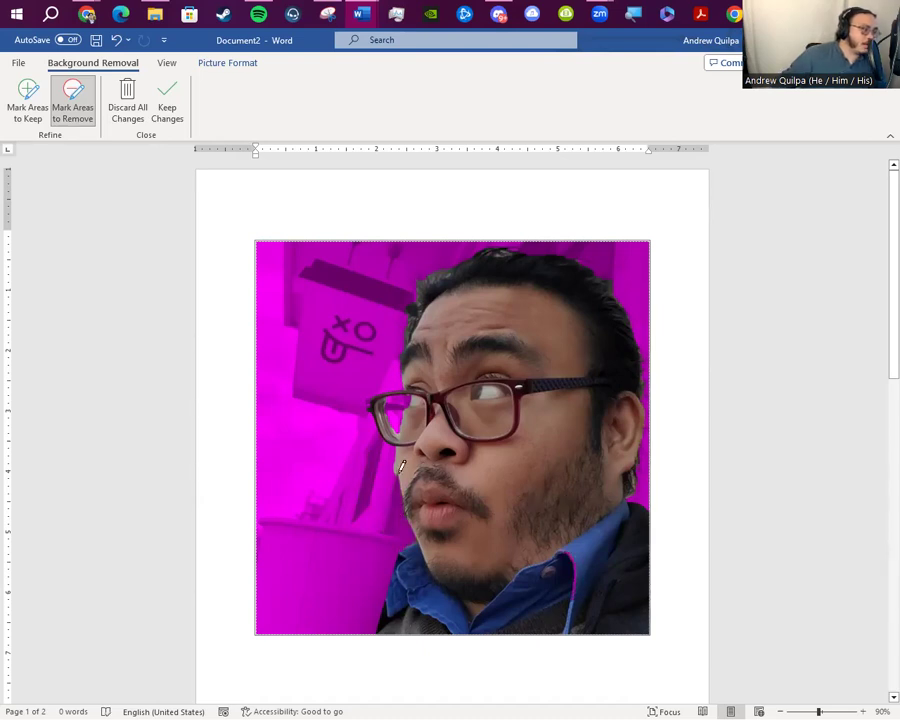
- Mark the blue collar's edge as an area to keep and apply the background removal to the portrait
left_click(31, 108)
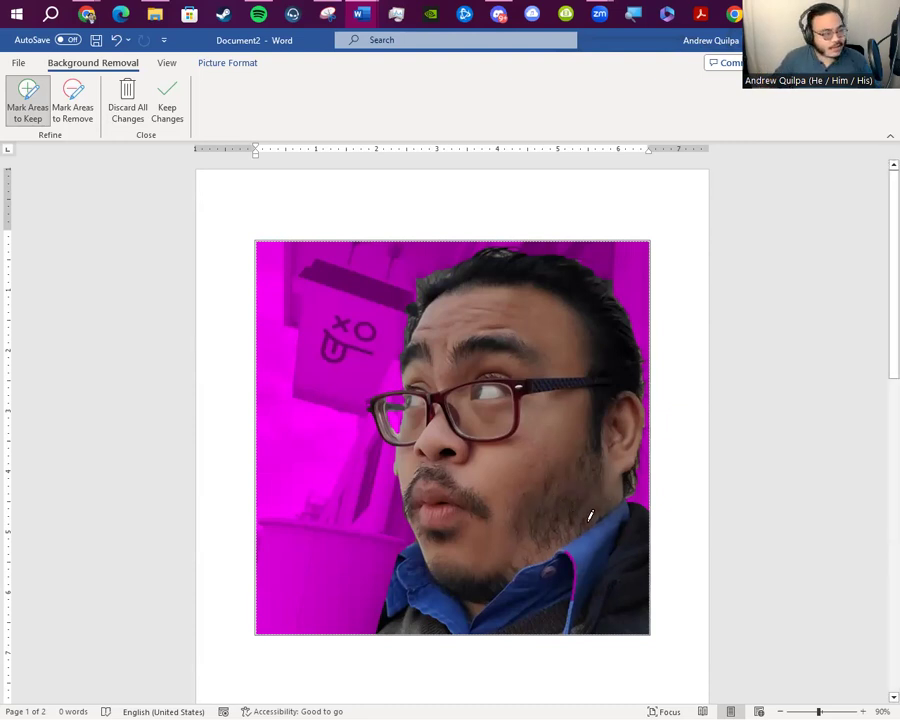
scroll(591, 515, "up", 3, "ctrl")
scroll(589, 519, "down", 2)
mouse_move(605, 487)
left_mouse_down()
mouse_move(620, 516)
mouse_move(614, 553)
left_mouse_up()
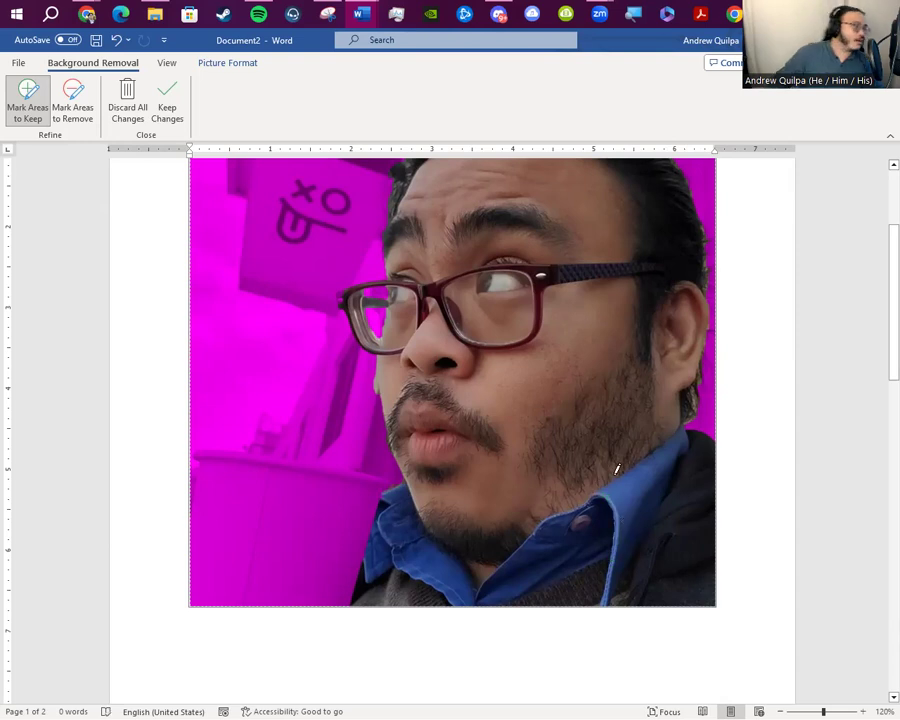
scroll(590, 468, "up", 1)
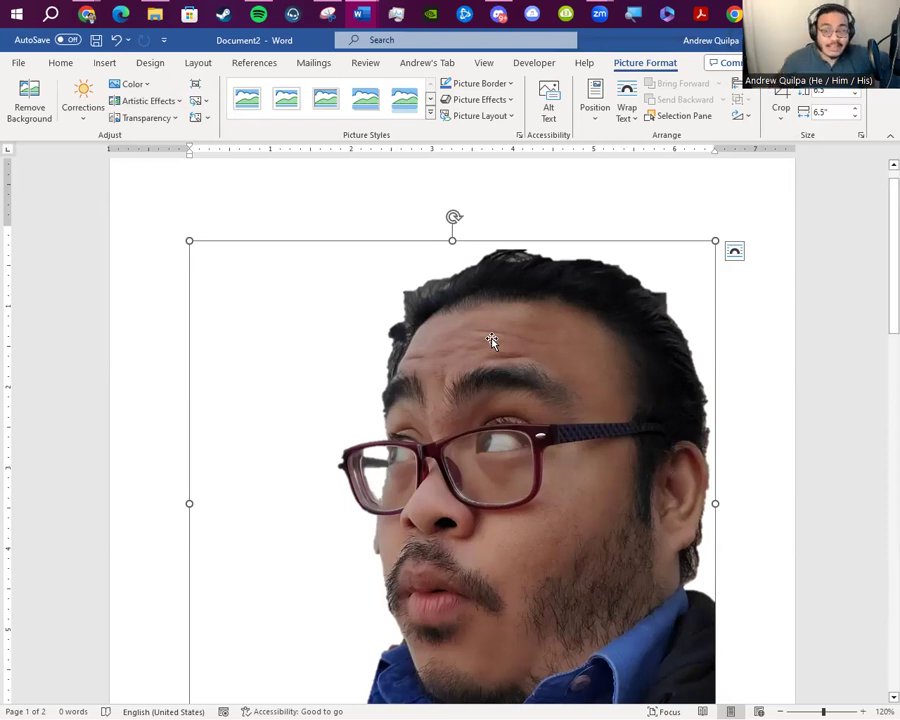
- Set the cut-out portrait's text wrapping to In Front of Text
scroll(486, 341, "down", 3)
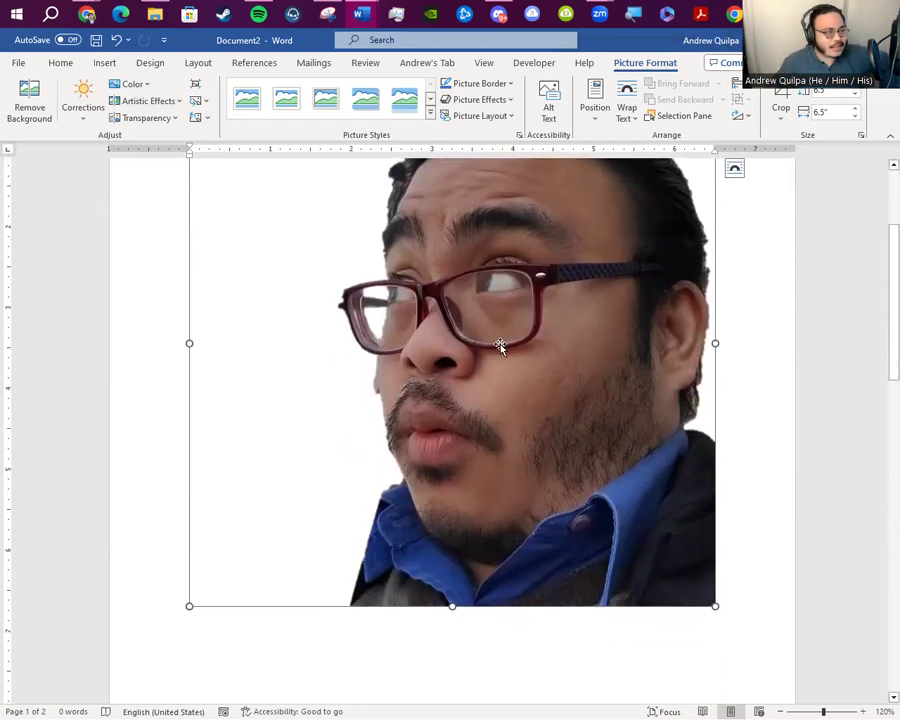
scroll(500, 346, "down", 12)
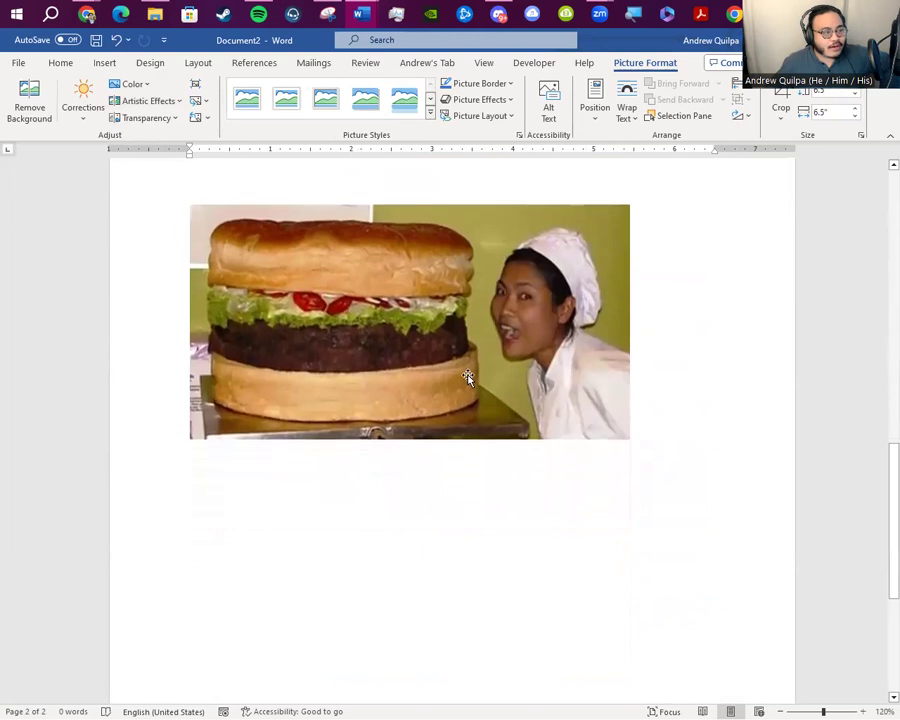
scroll(600, 410, "up", 14)
scroll(575, 408, "up", 3)
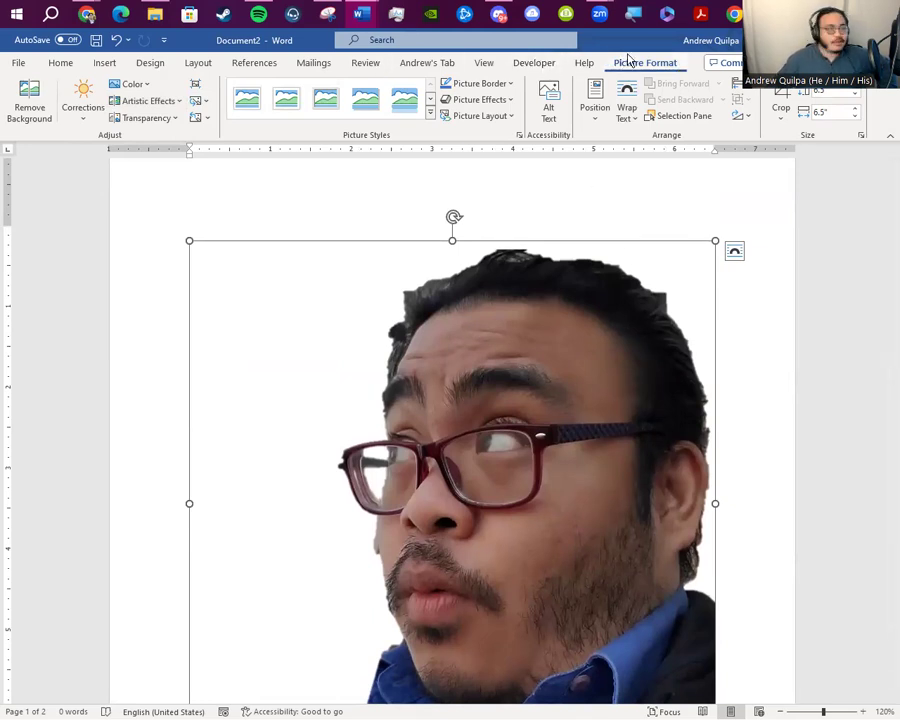
left_click(633, 112)
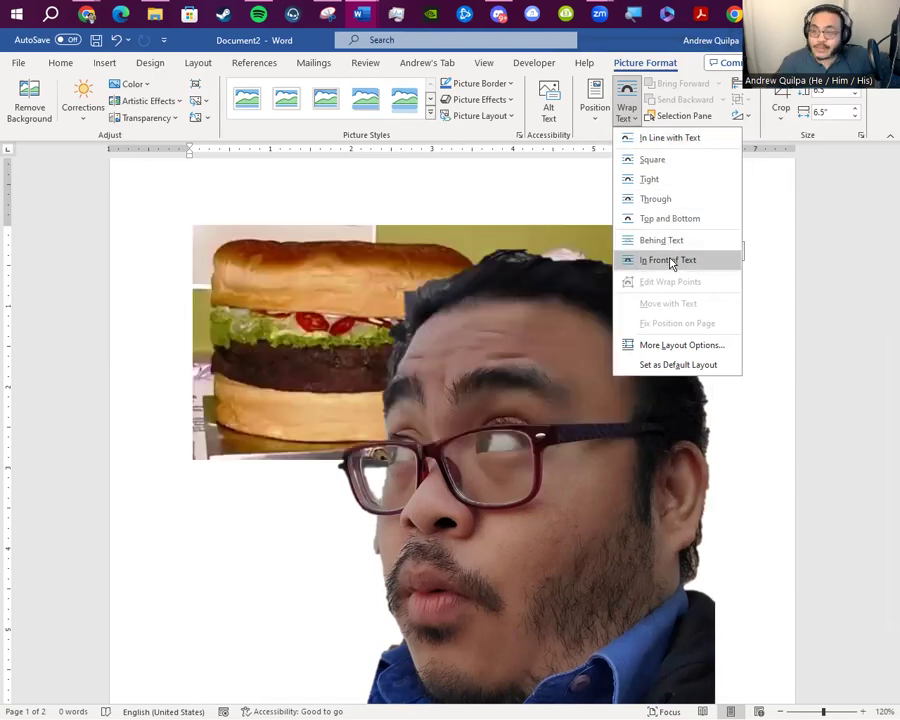
left_click(670, 261)
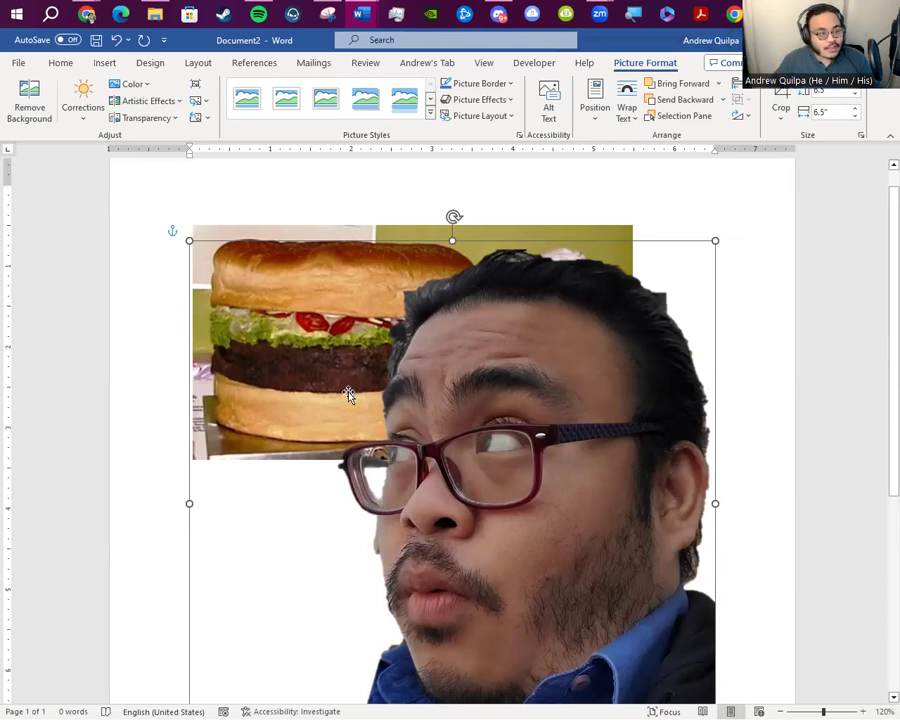
- Shrink the cut-out portrait to about 3.02" square and place it over the woman beside the burger, aligned with the photo's lower corner
scroll(662, 596, "down", 3)
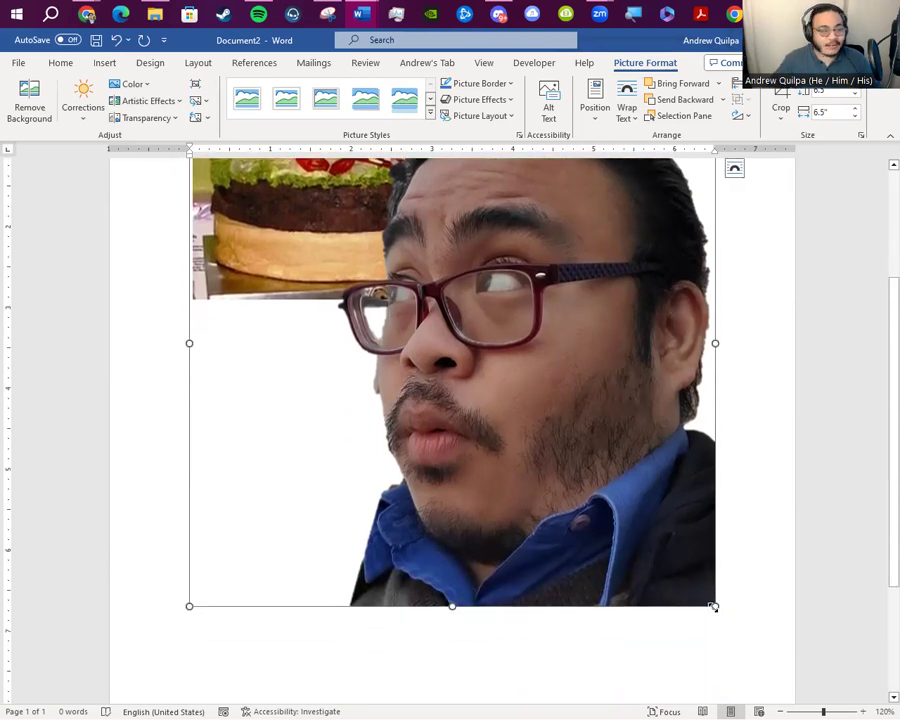
left_click_drag(713, 606, 634, 308)
scroll(480, 335, "up", 2)
scroll(637, 503, "up", 2)
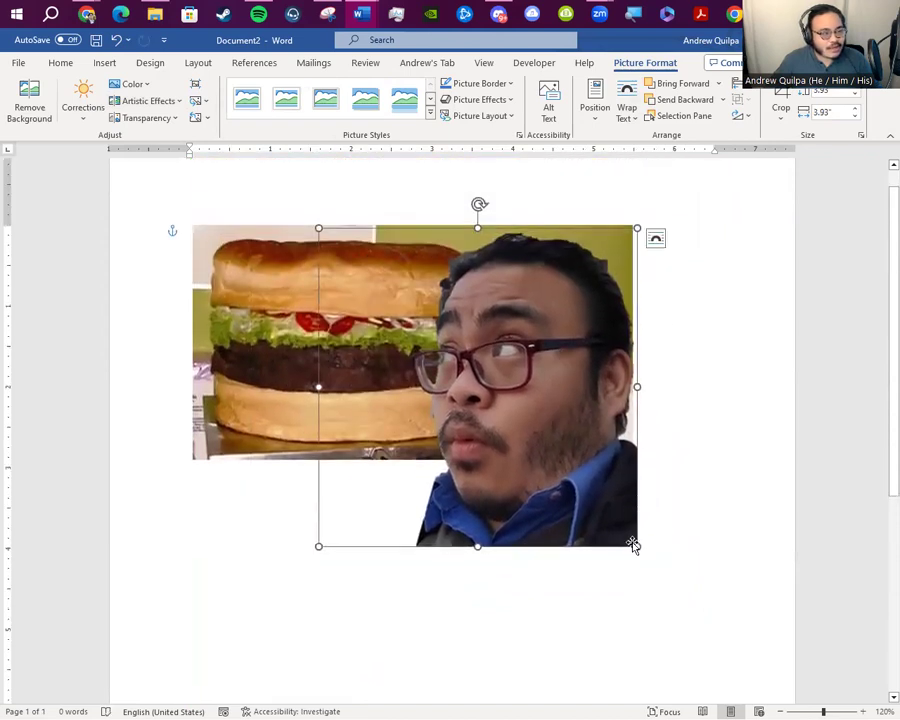
left_click_drag(636, 544, 562, 403)
left_click_drag(498, 390, 566, 376)
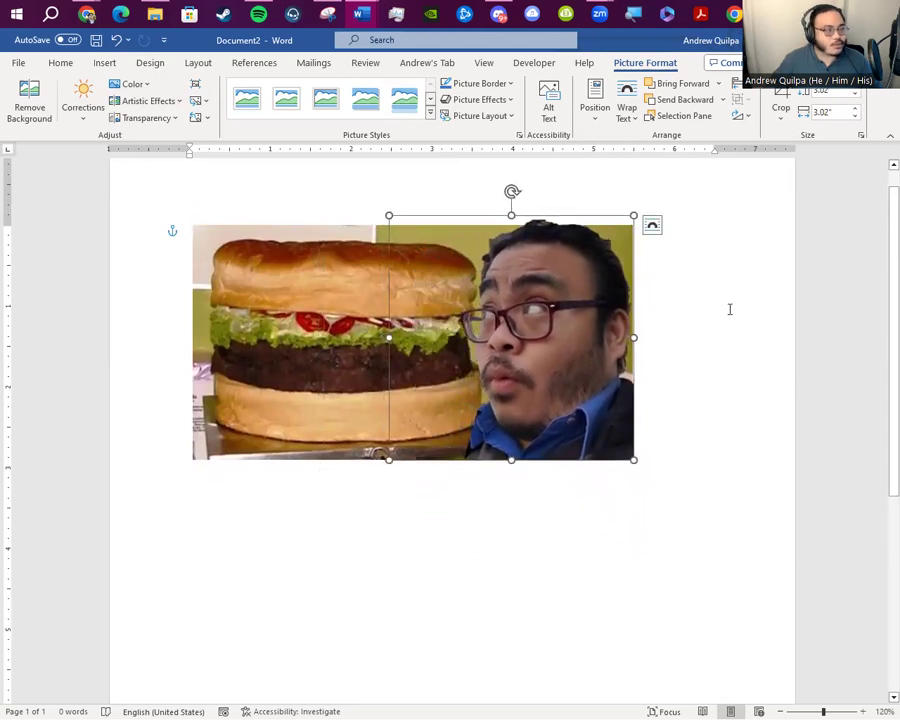
left_click(764, 329)
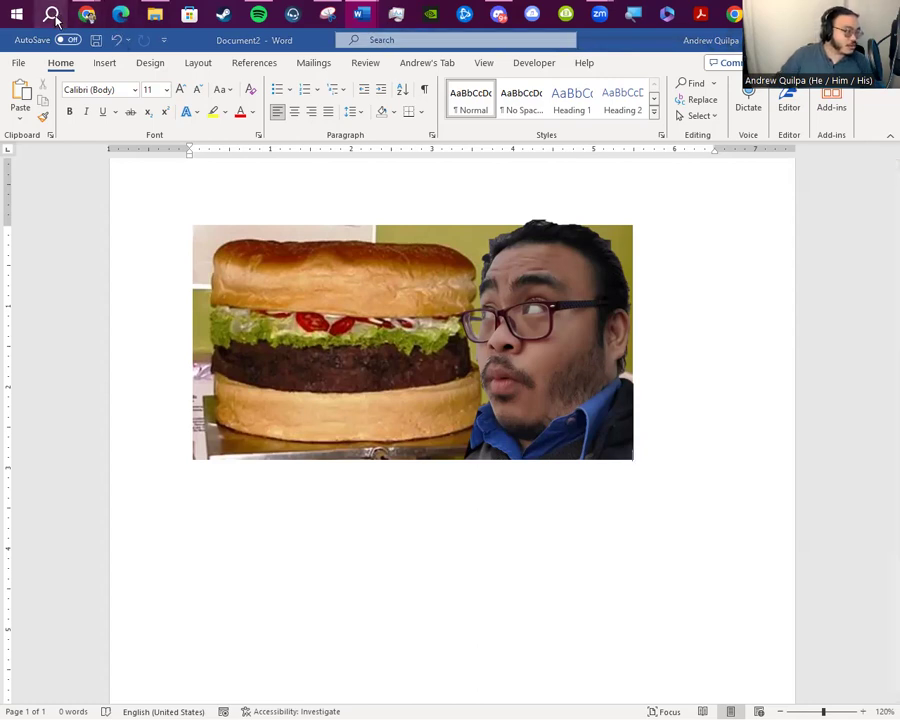
- Open Snipping Tool and capture a rectangular snip of the combined burger and portrait picture
left_click(52, 15)
type("snipp")
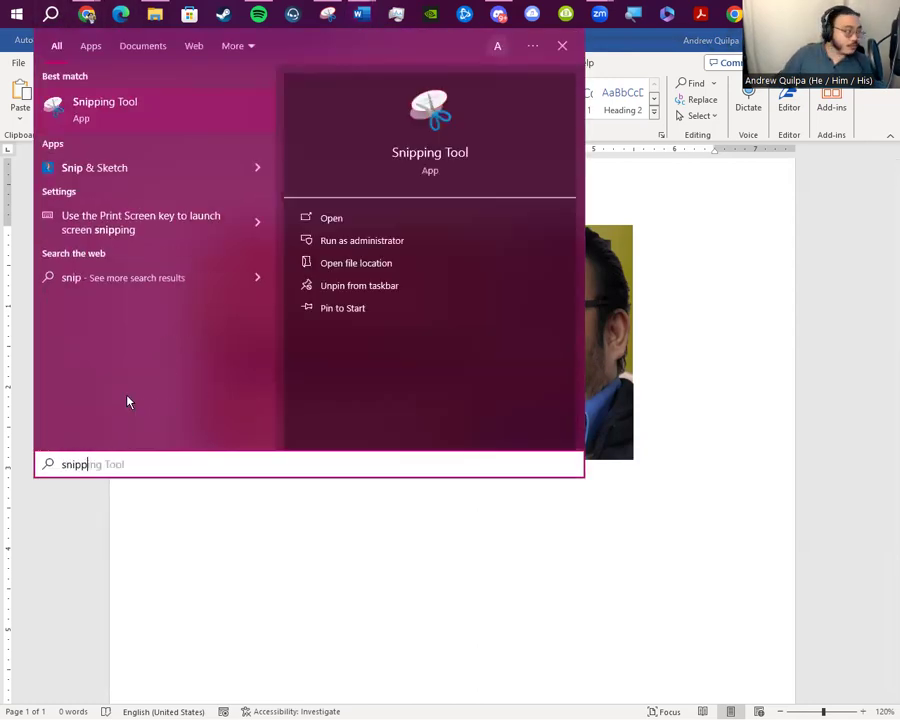
left_click(118, 111)
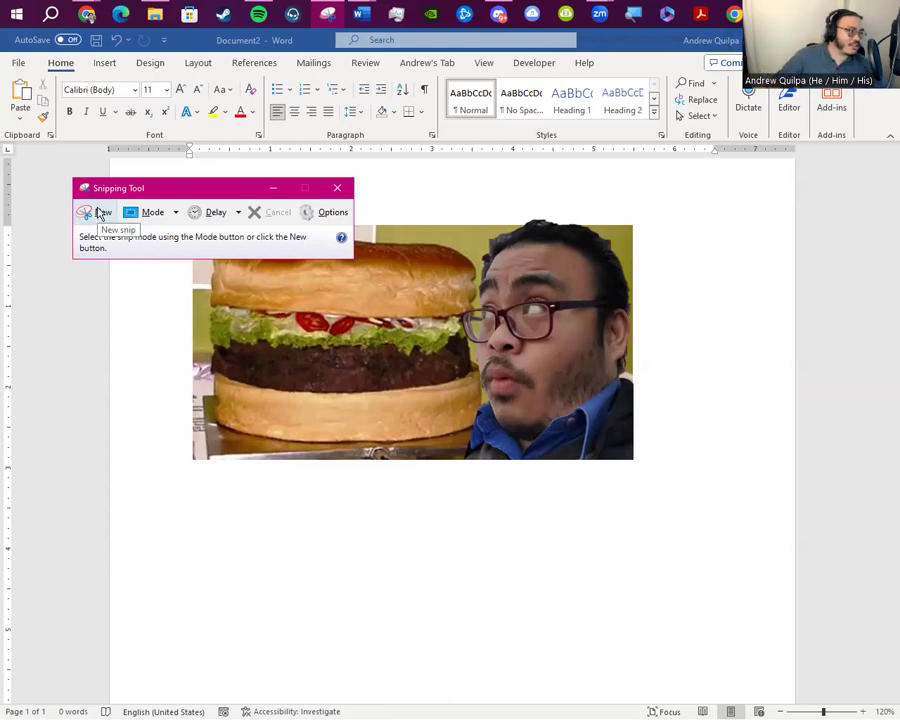
left_click(101, 213)
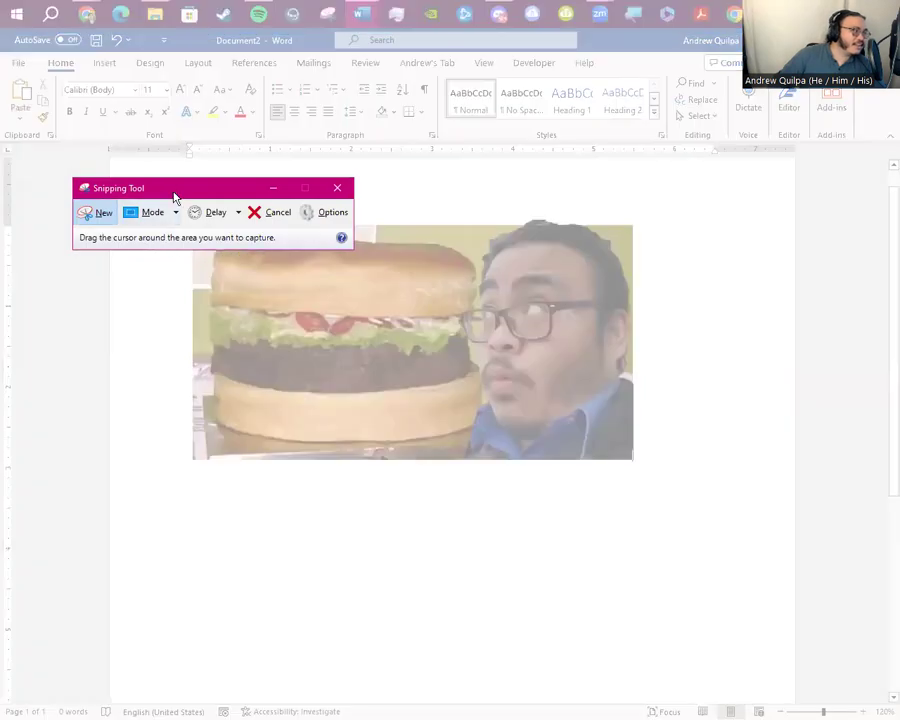
left_click_drag(196, 225, 633, 460)
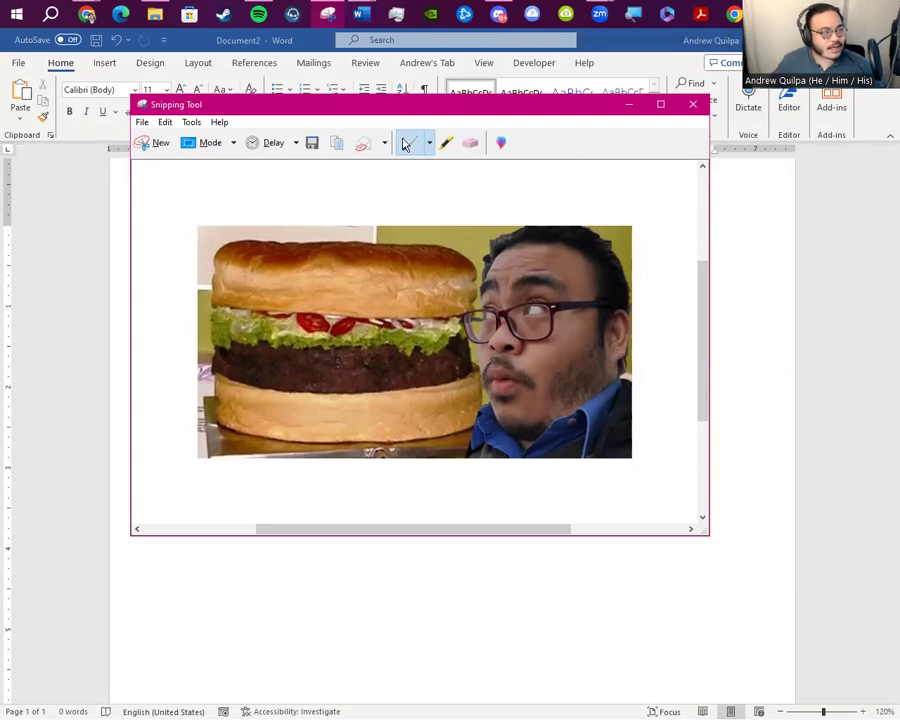
left_click_drag(403, 117, 450, 148)
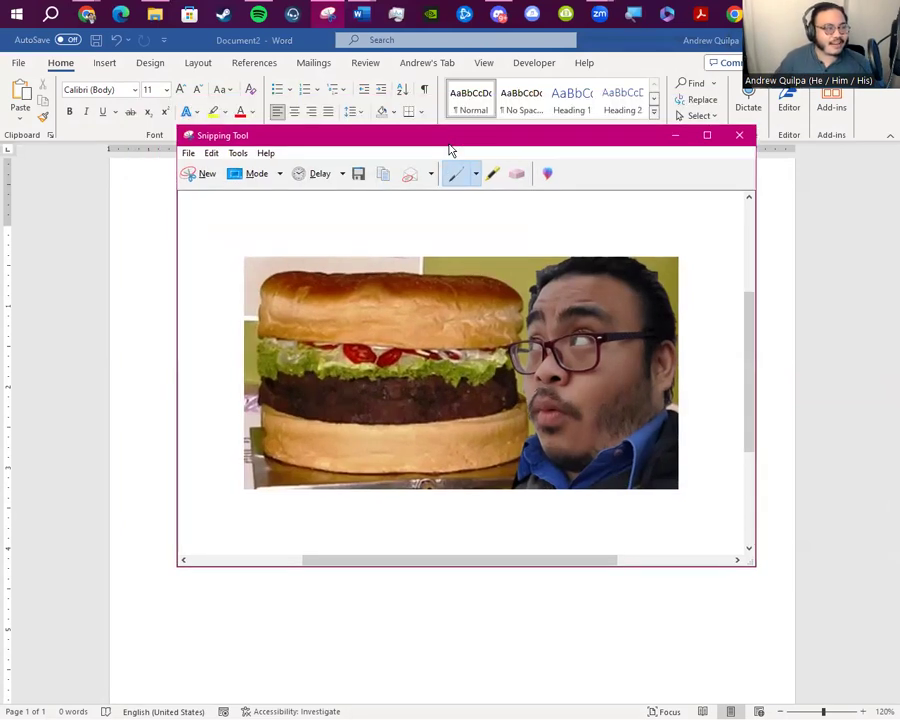